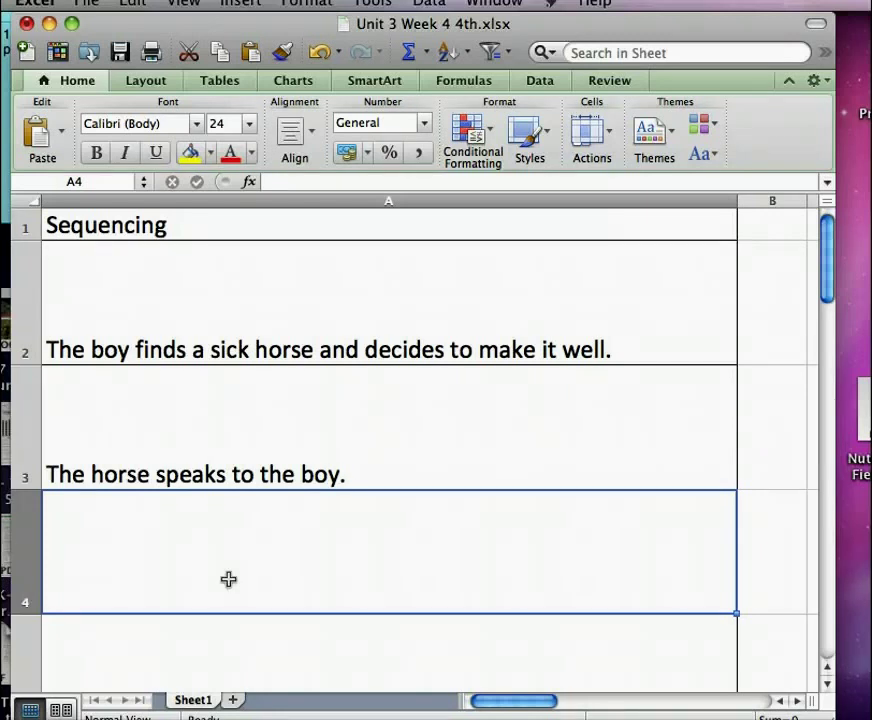
Enter 'The horse gives the boy instructions for battle.' in cell A4
left_click(228, 579)
type("The horse")
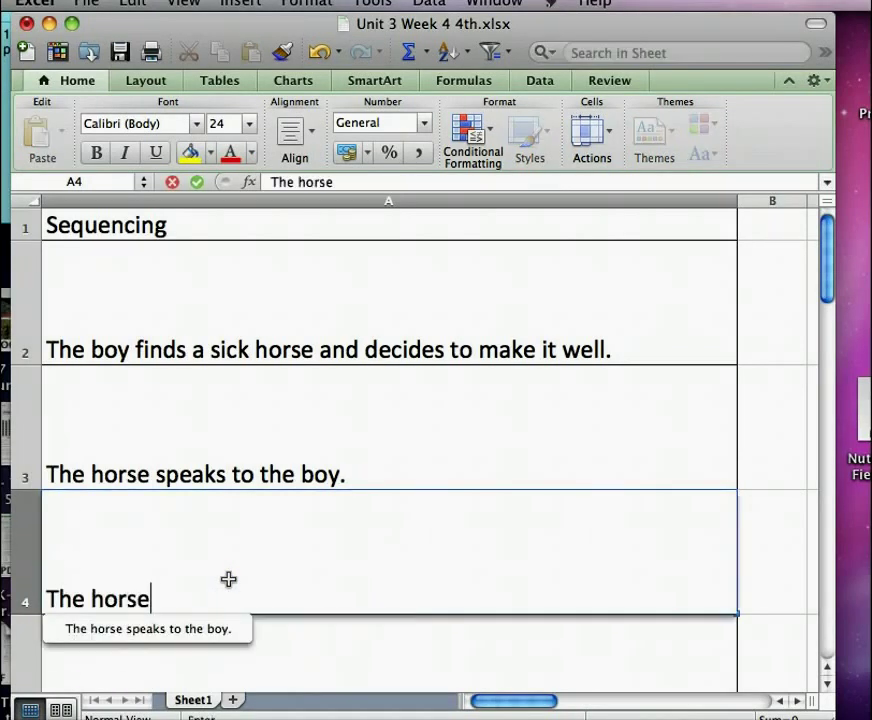
type(" gives the bo")
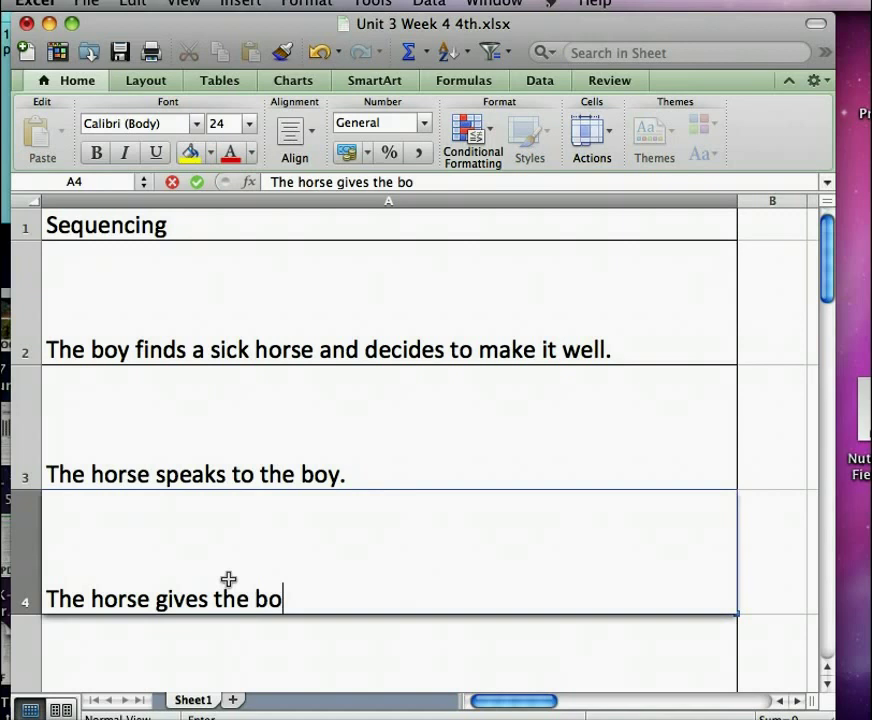
type("y instructions")
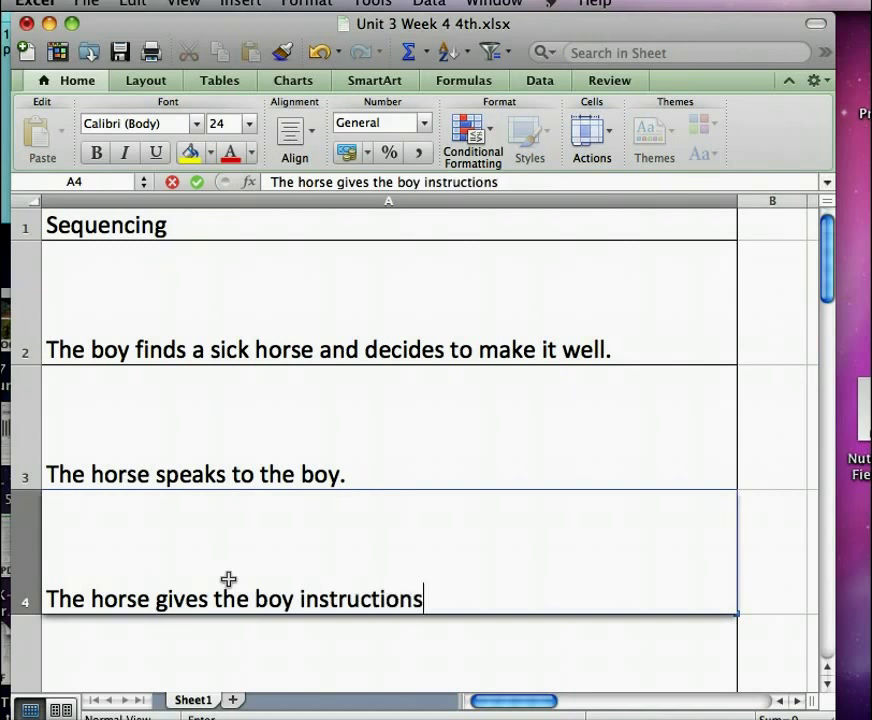
type(" for battle.")
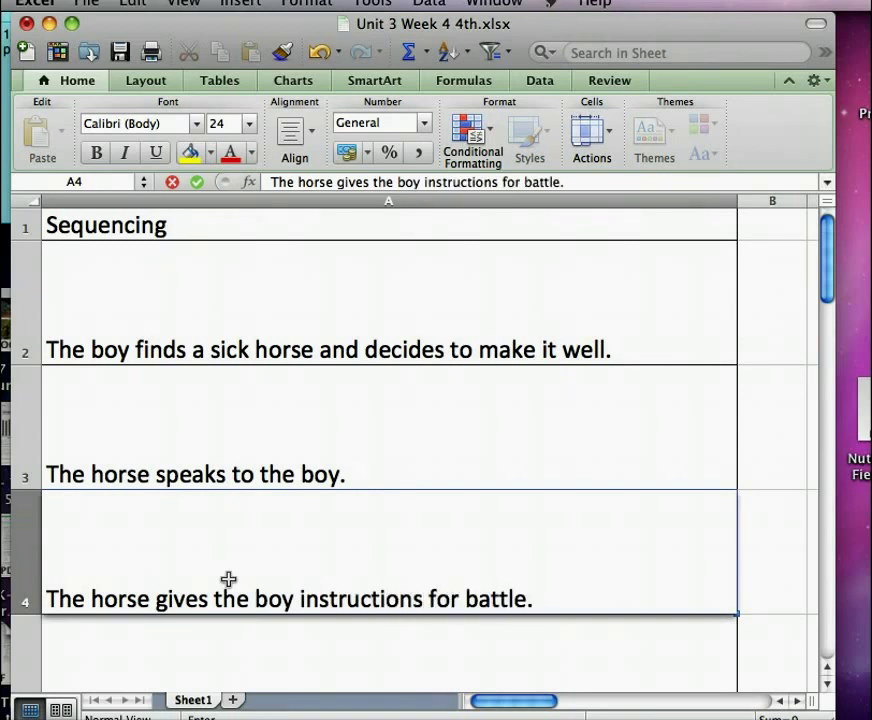
left_click(216, 636)
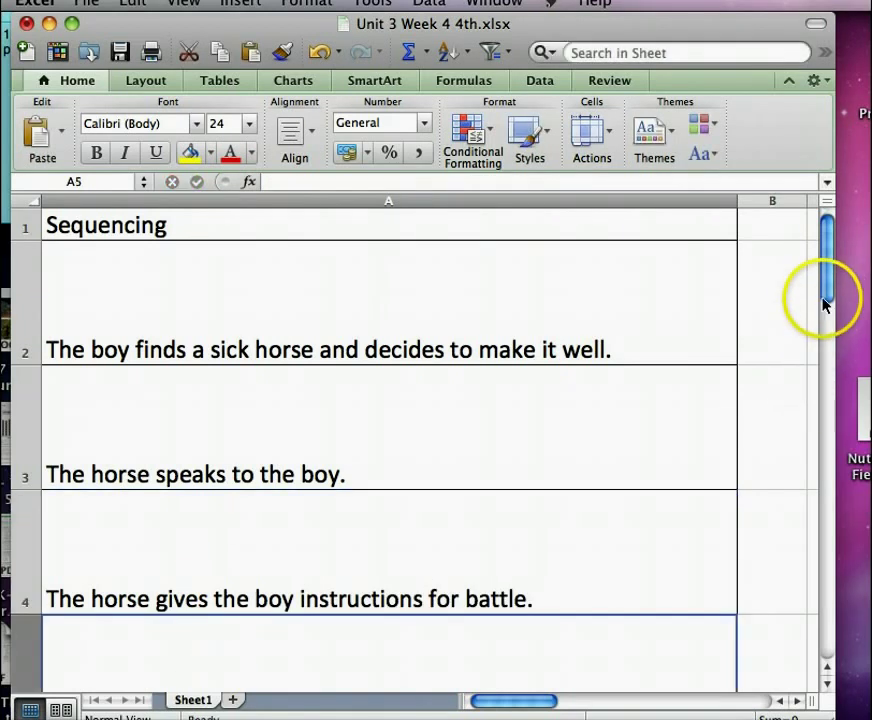
left_click_drag(829, 292, 829, 318)
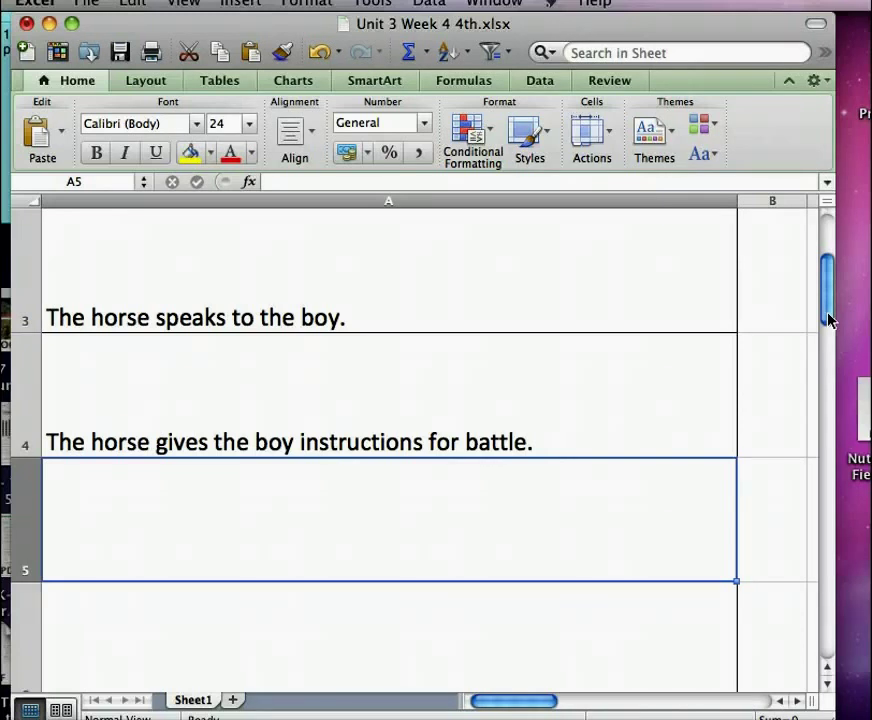
Enter 'The boy disobeys the horse, and the horse is shot by an arrow.' in cell A5
left_click(565, 490)
type("The boy dis")
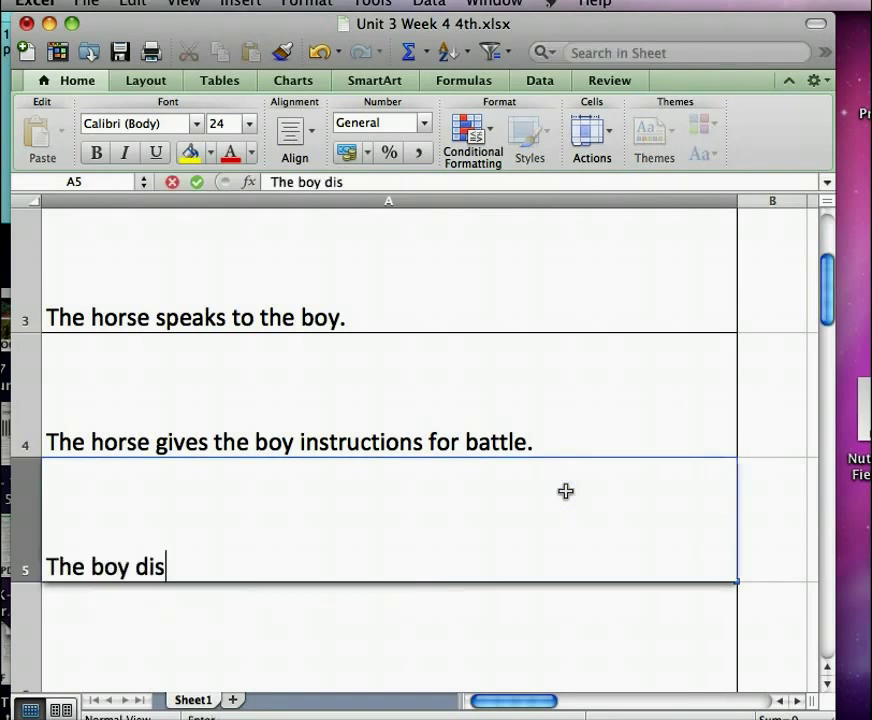
type("obeys ")
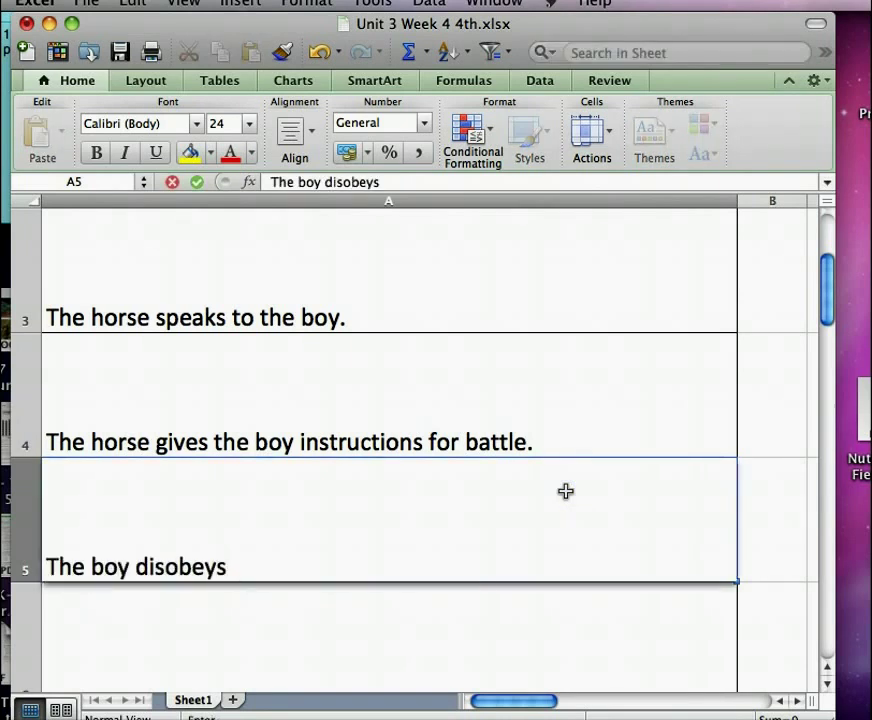
type("the horse, and ")
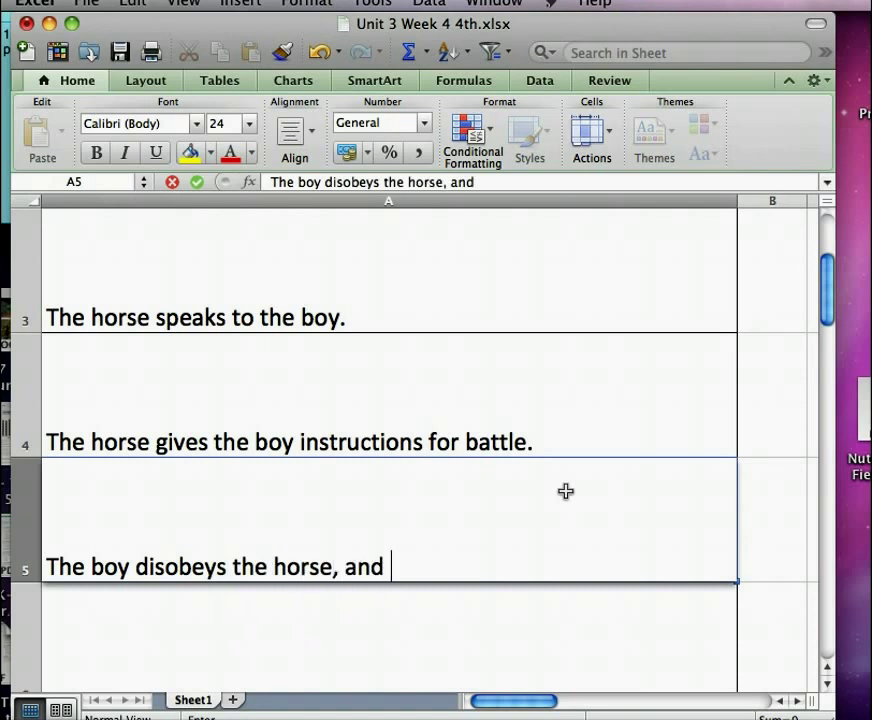
type("the horse is sho")
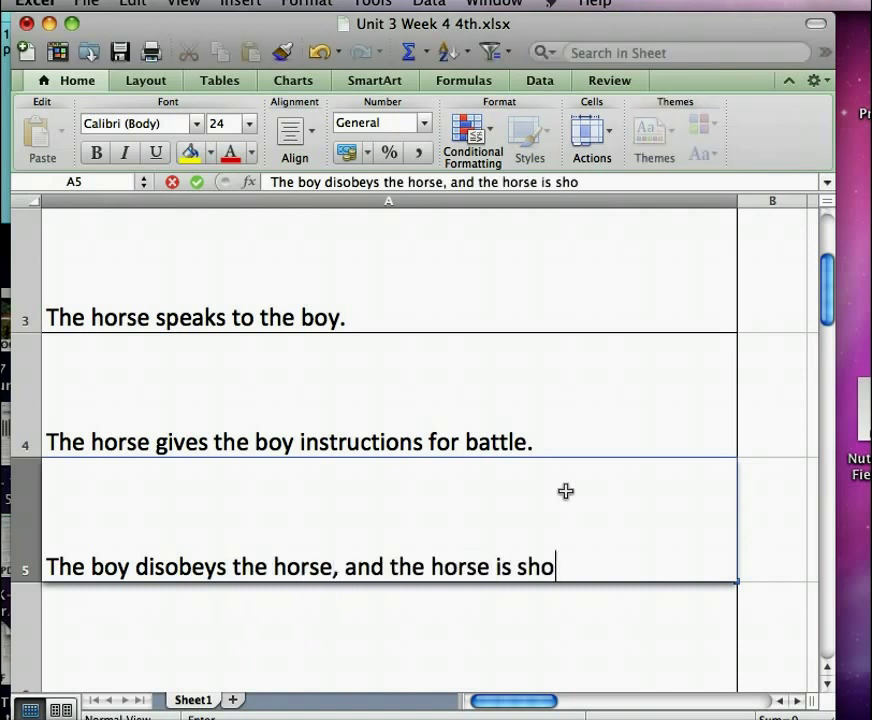
type("t by an ")
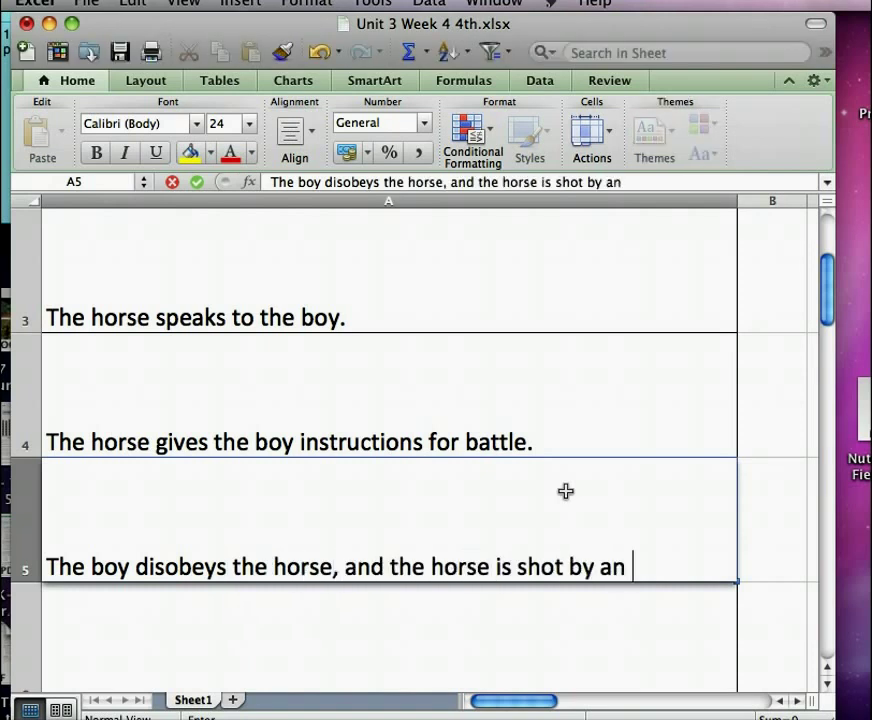
type("arrow.")
left_click(513, 627)
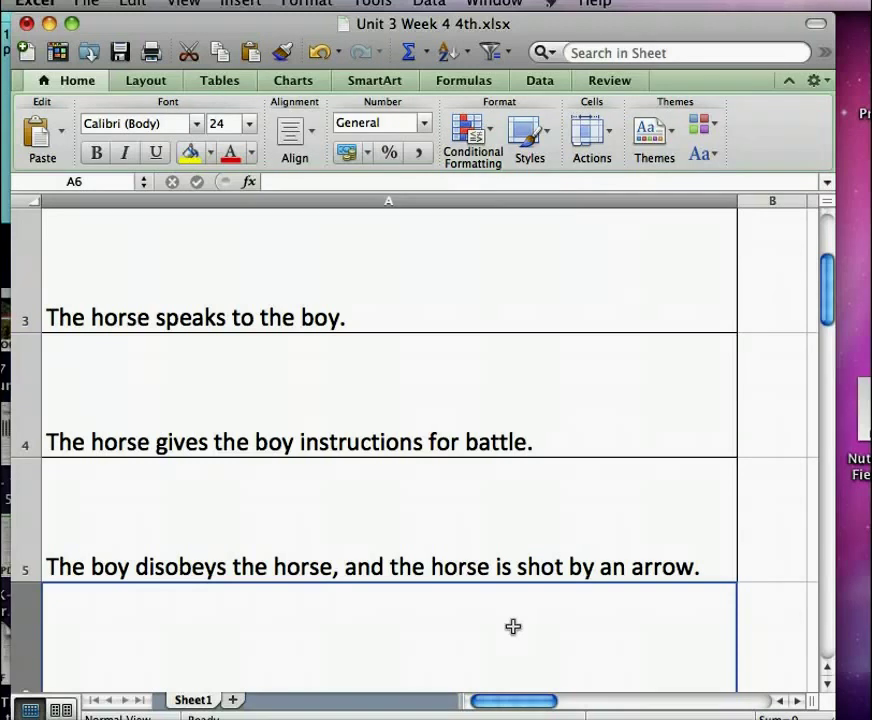
Select the empty cell A6 below the arrow event
left_click(695, 634)
Fill A6 with 'When the boy mourns, the horse comes back to life and gives new instructions.'
double_click(671, 638)
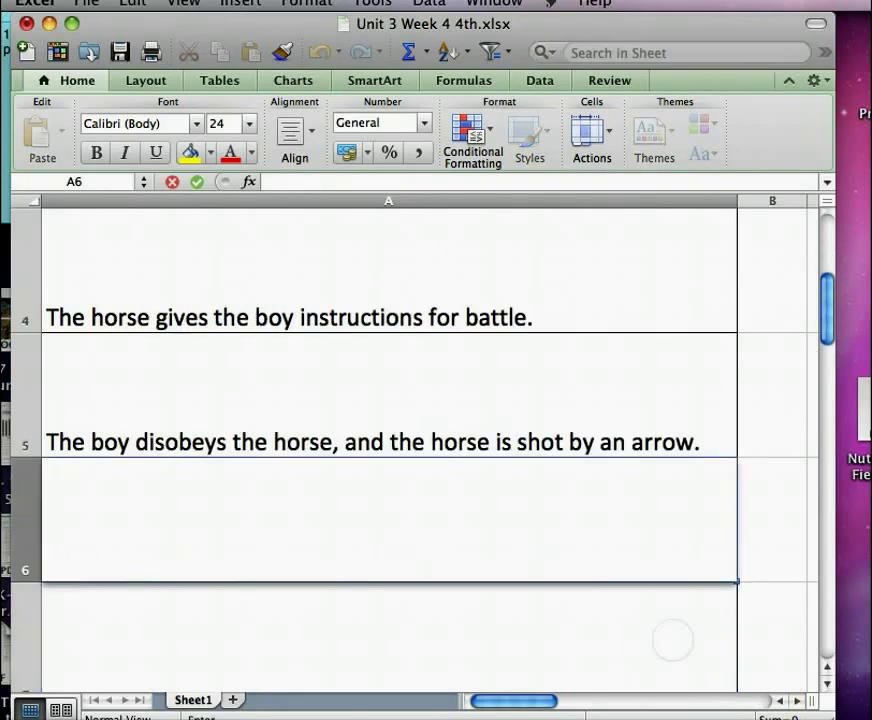
type("When the boy mou")
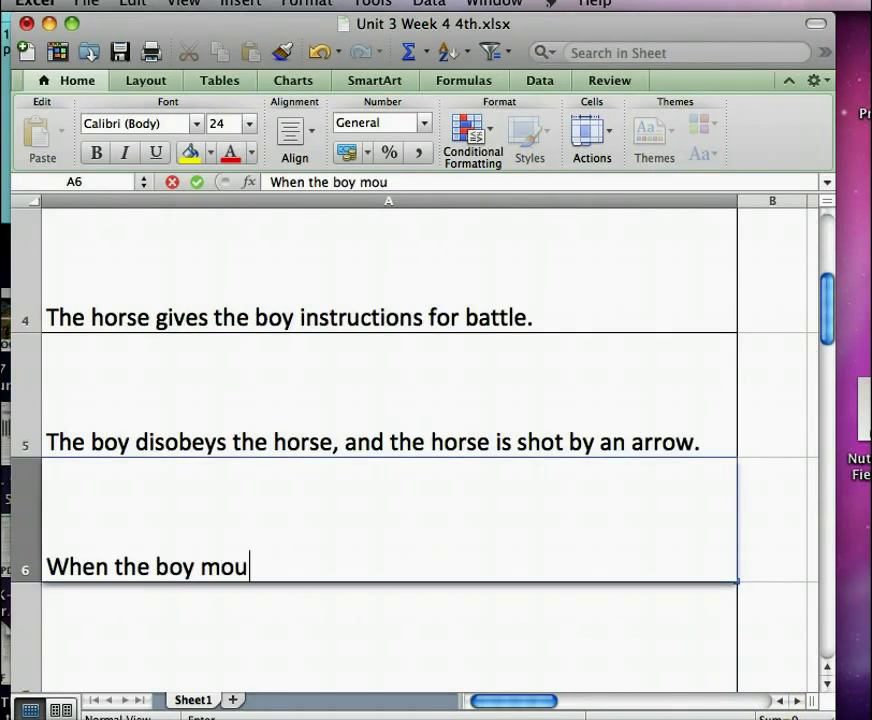
type("rns,")
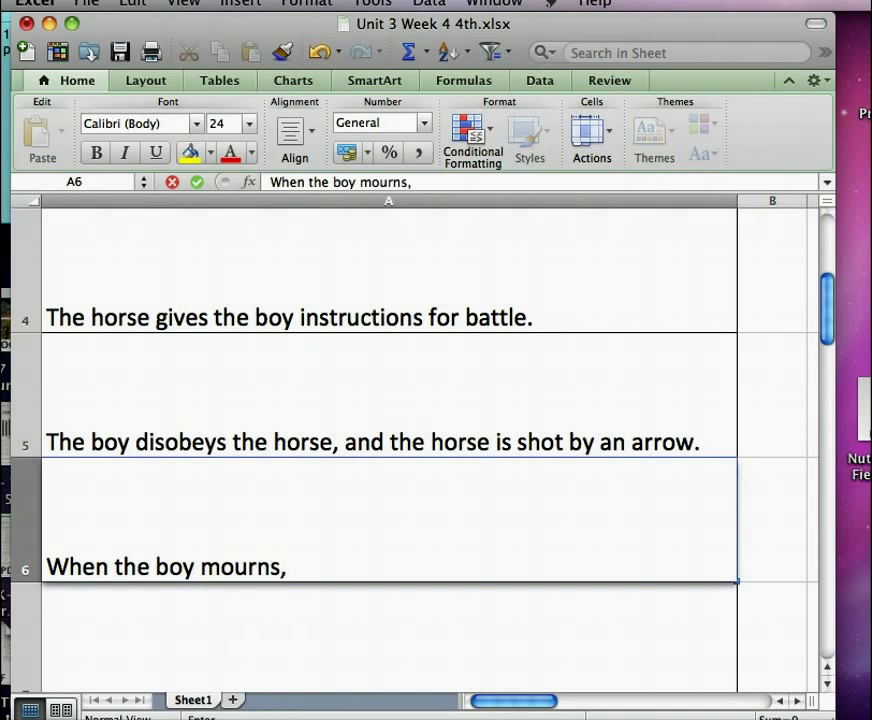
type(" the horse ")
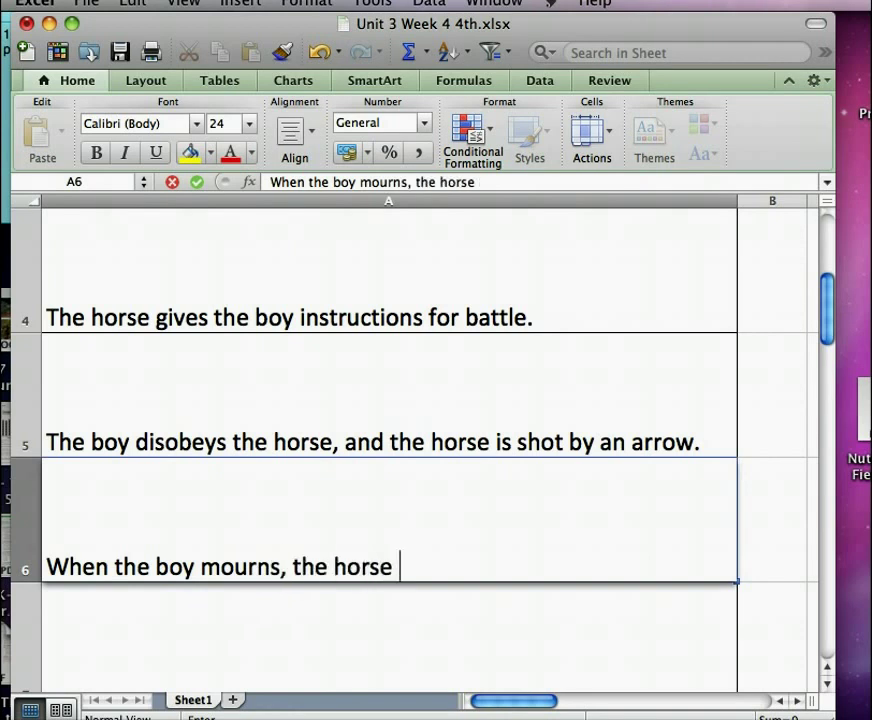
type("comes back to ")
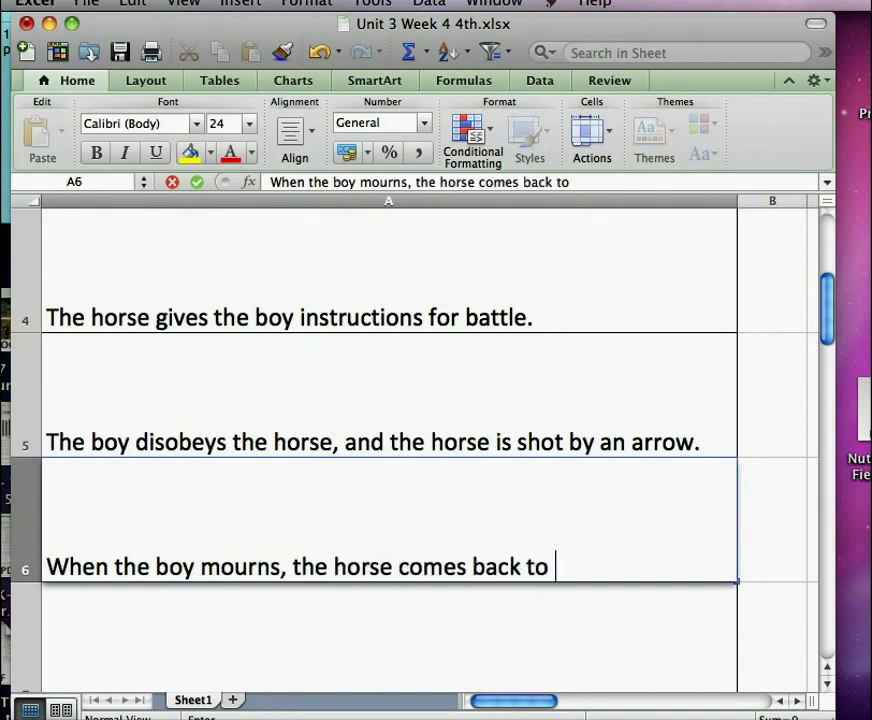
type("life and gives ")
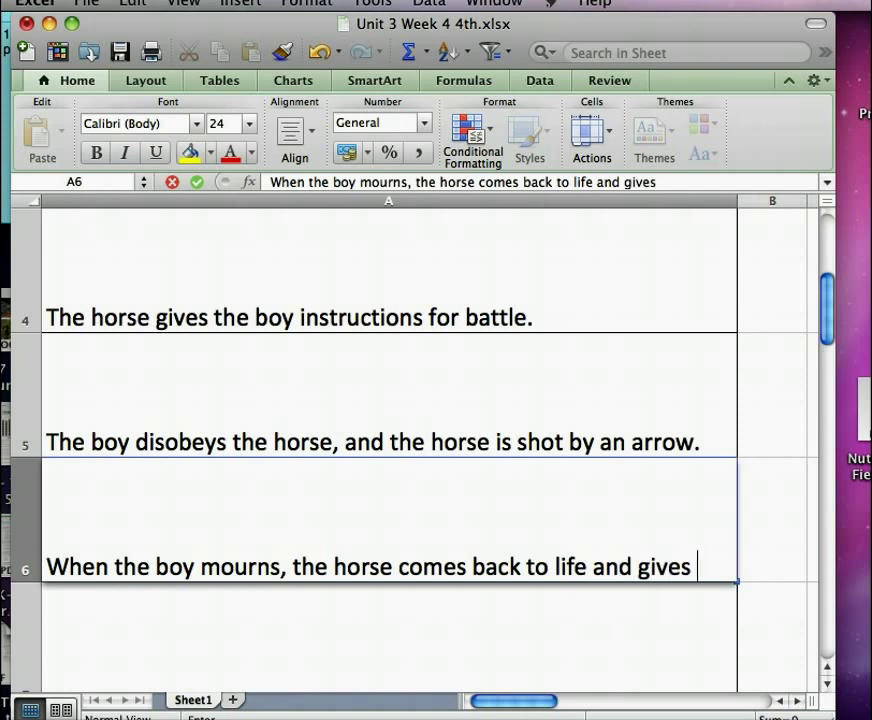
type("new instruct")
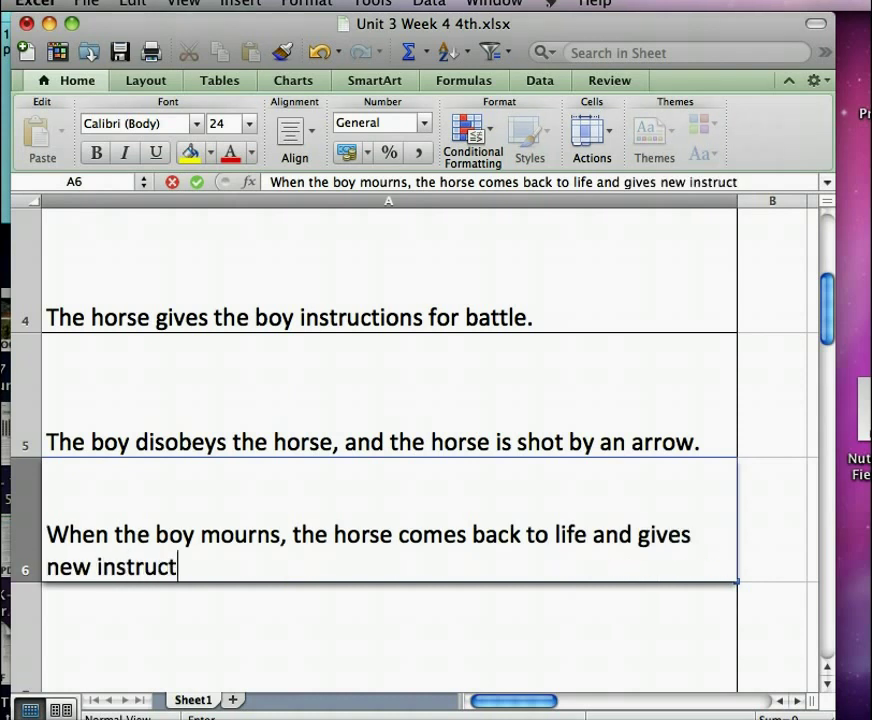
type("ions.")
left_click(533, 654)
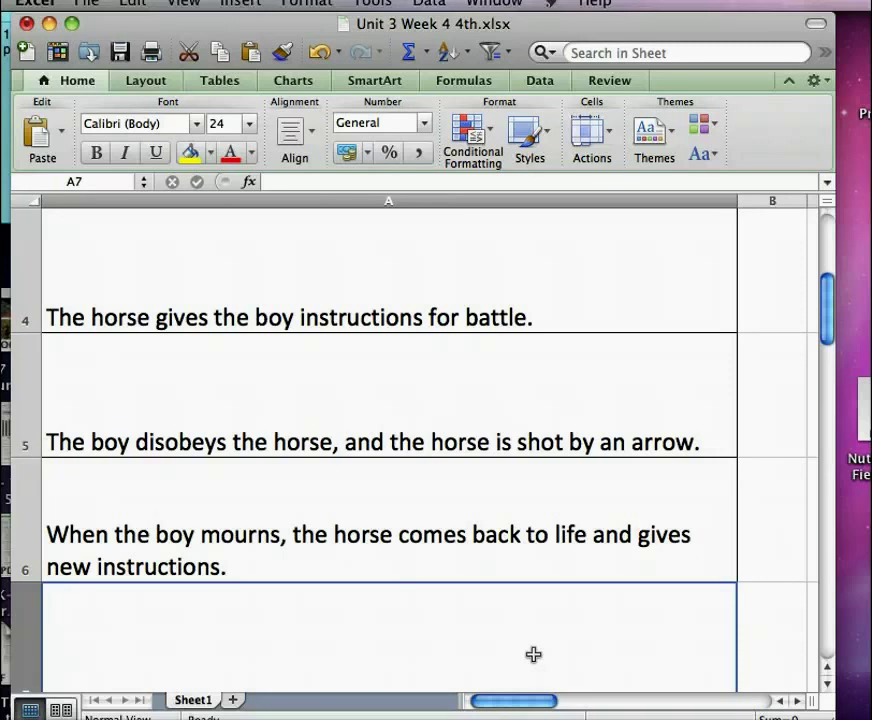
Type 'When he follows instructions, the boy receives a herd of horses…' into cell A7
type("When he follows instructions,")
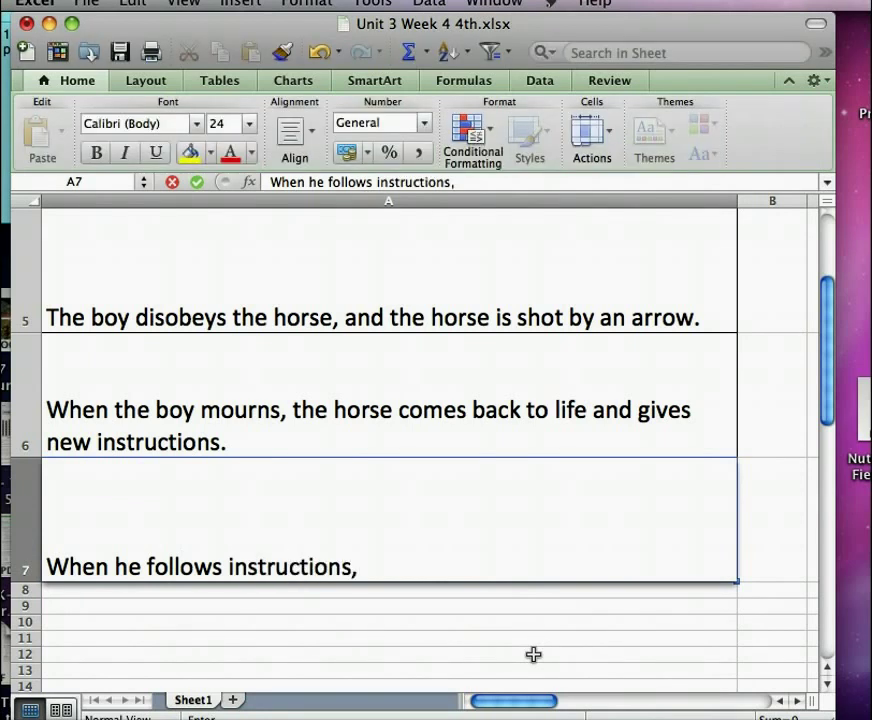
type(" the boy r")
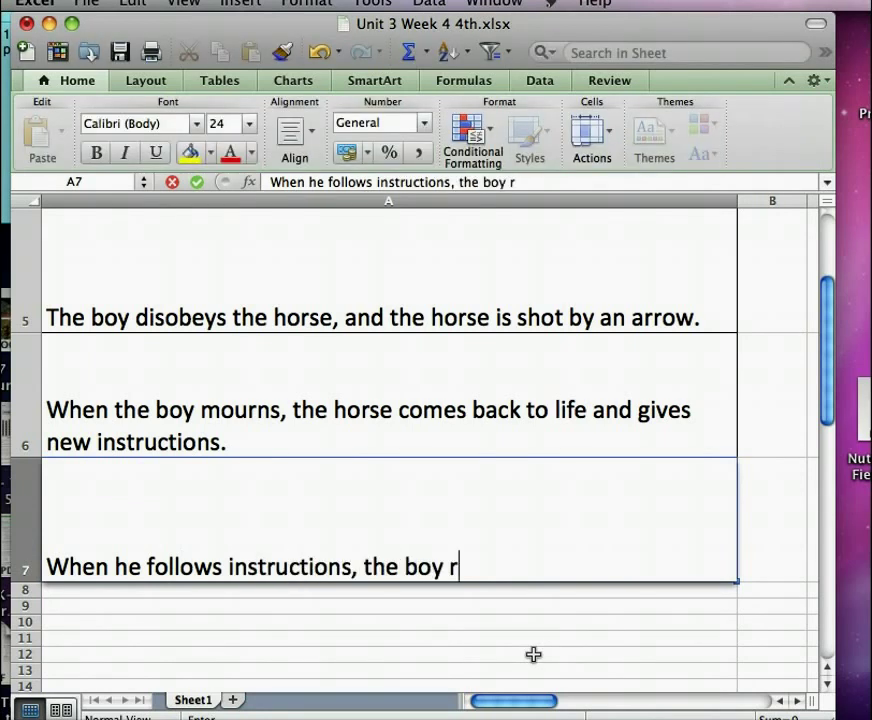
type("eceives a")
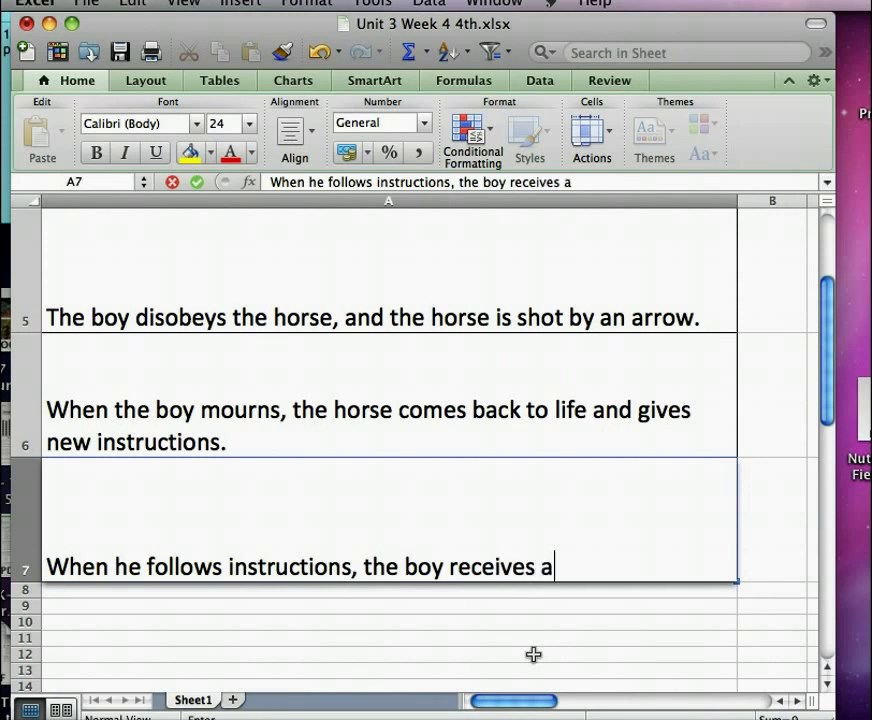
type(" herd of")
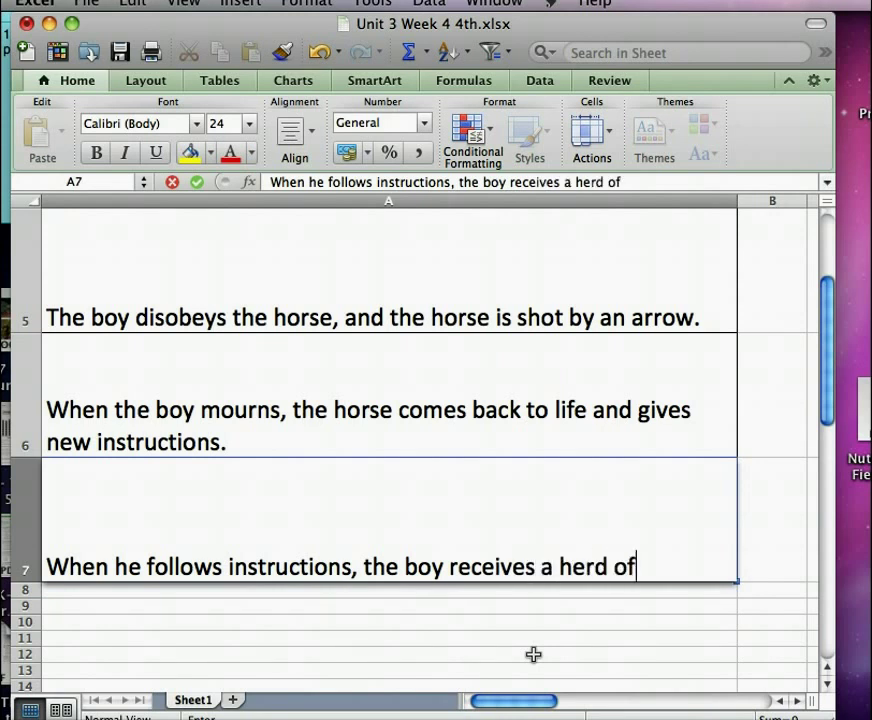
type(" horses,")
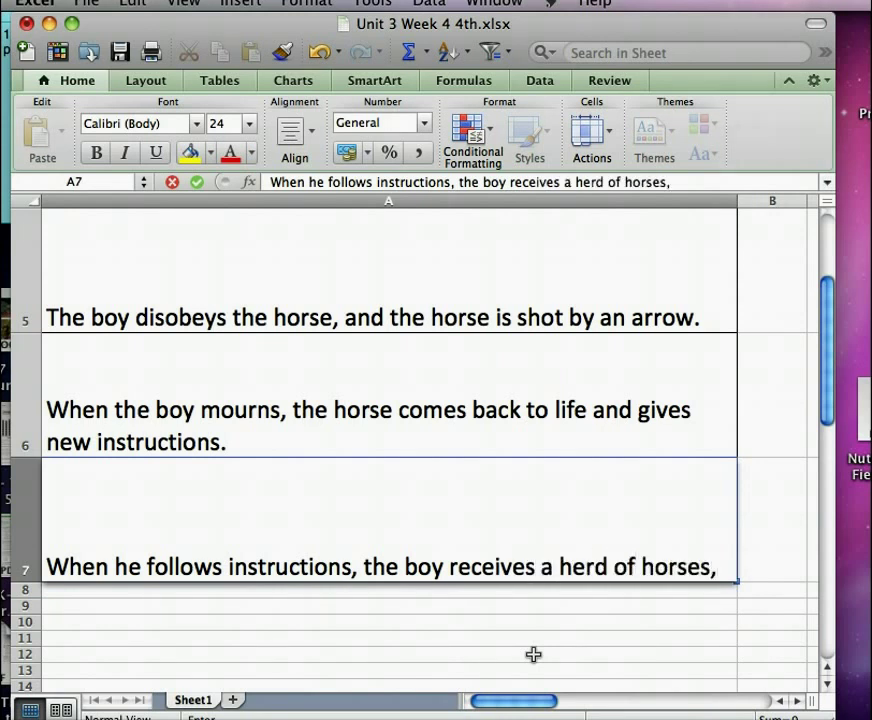
type(" which he will us")
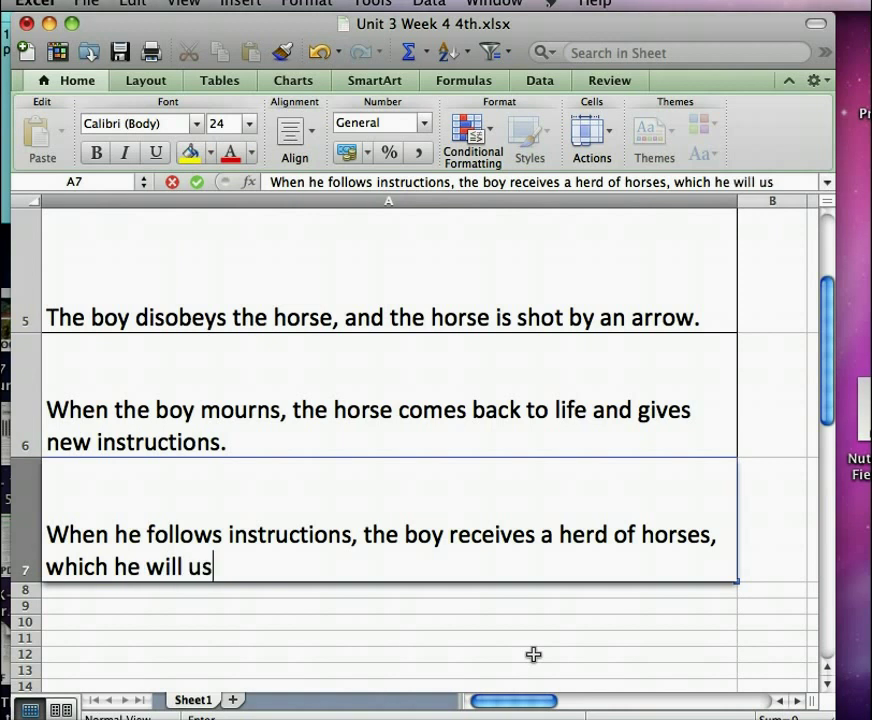
type("e to help ot")
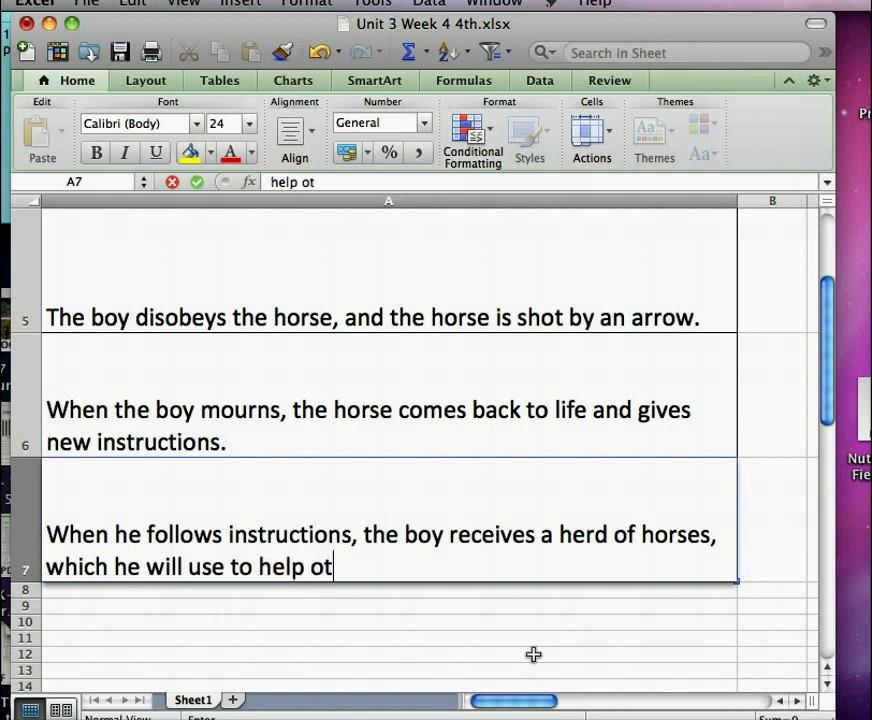
type("hers.")
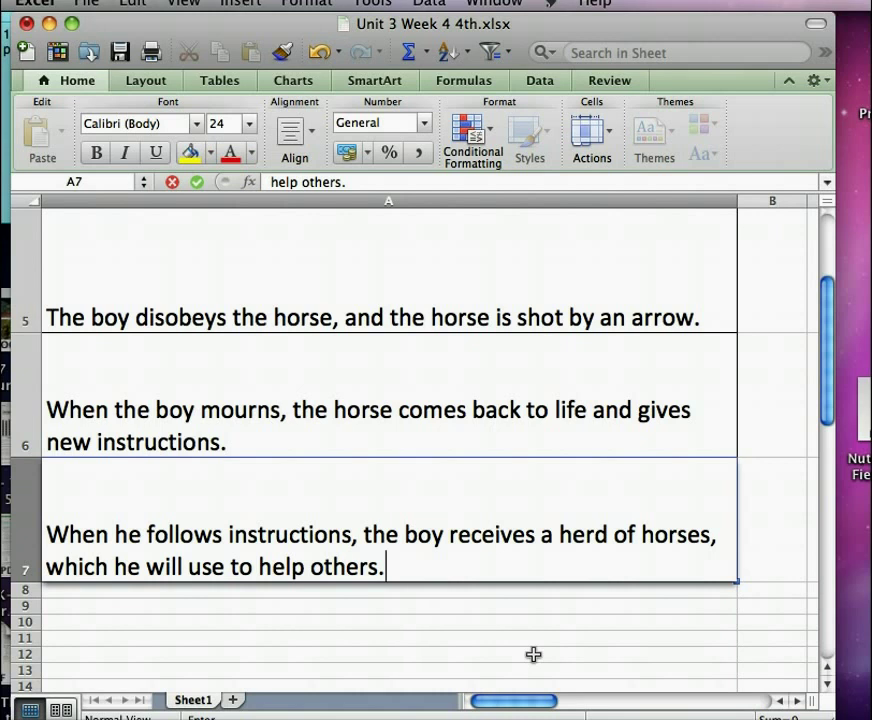